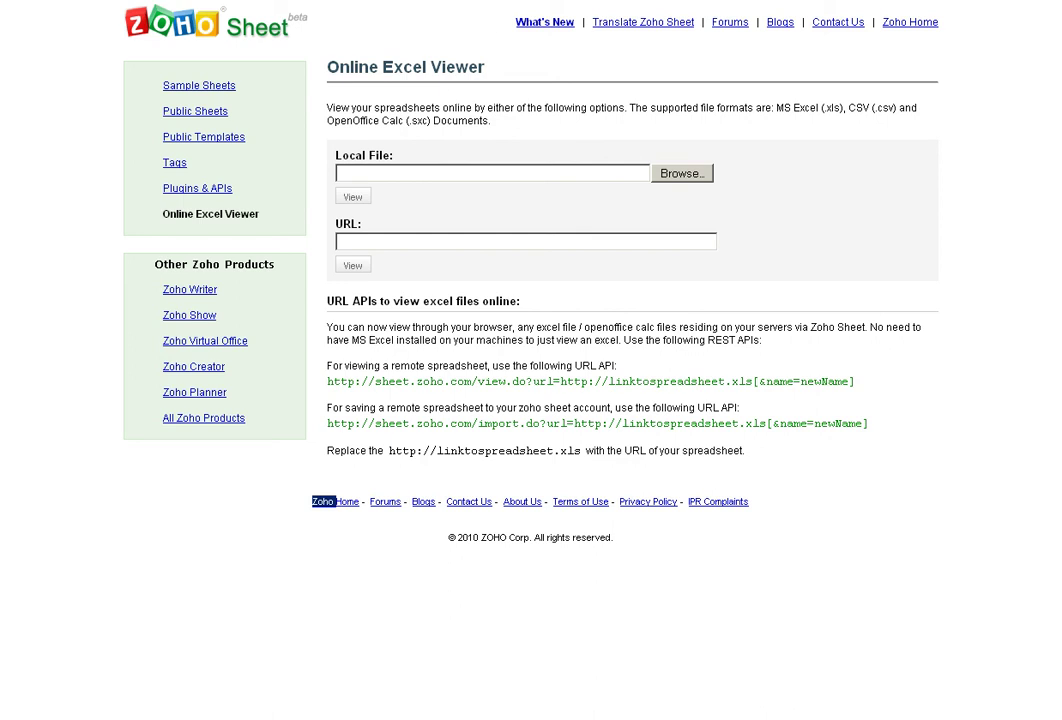
# Step: Dismiss the stray menu, leave full screen, and load the uploaded Property Calculations workbook
pyautogui.rightClick(498, 0)
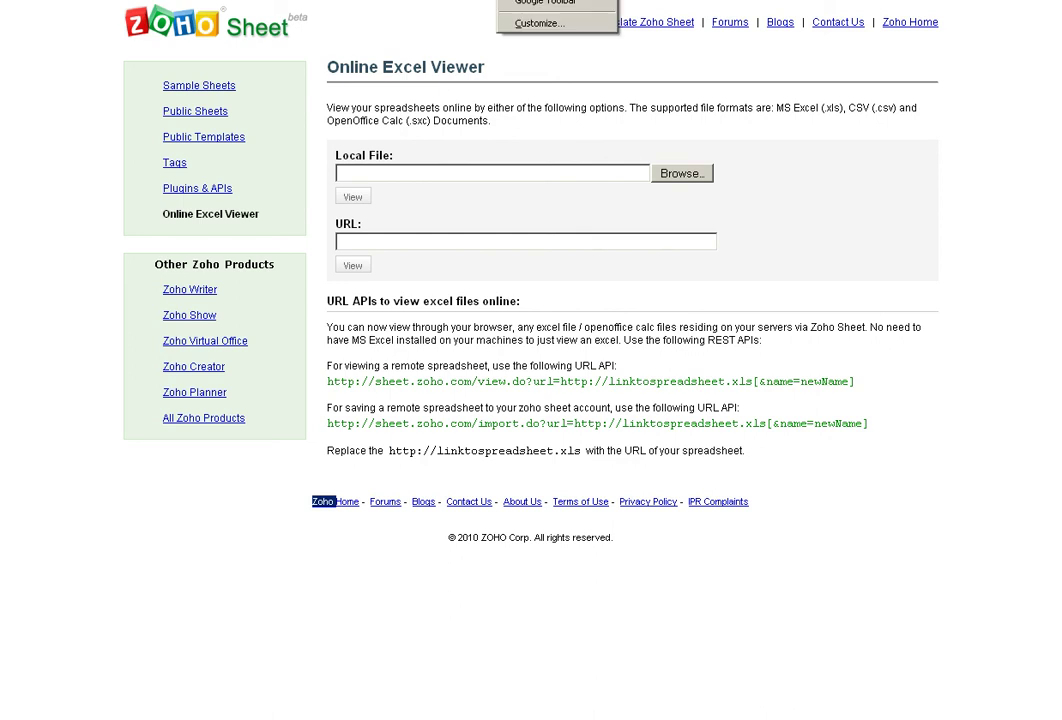
pyautogui.press('Escape')
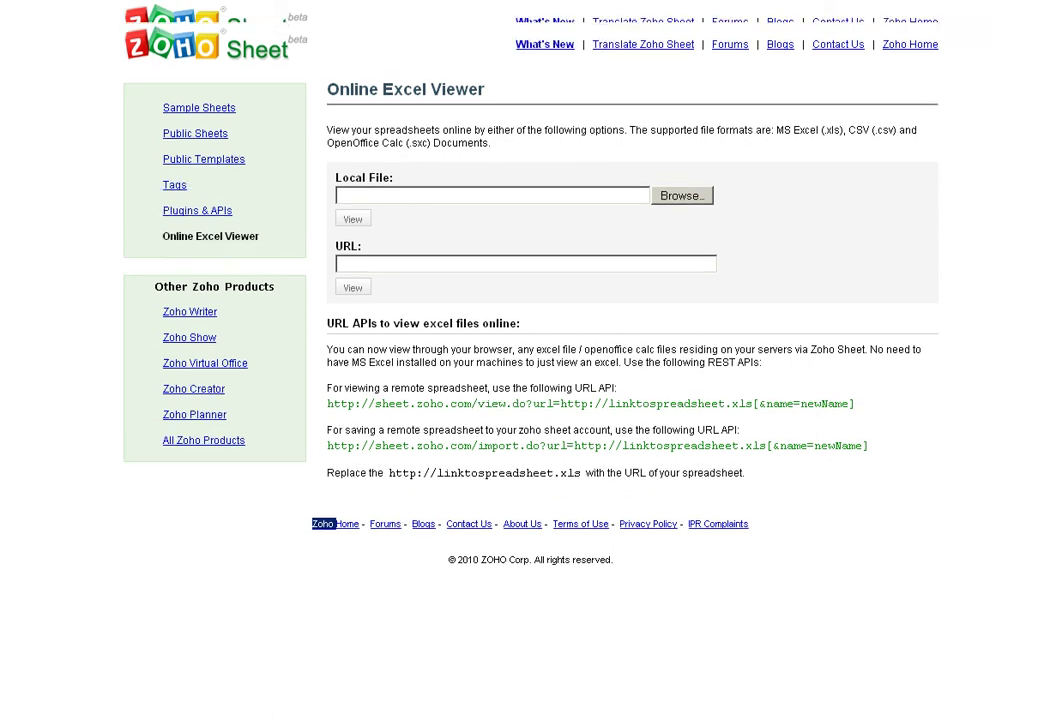
pyautogui.press('F5')
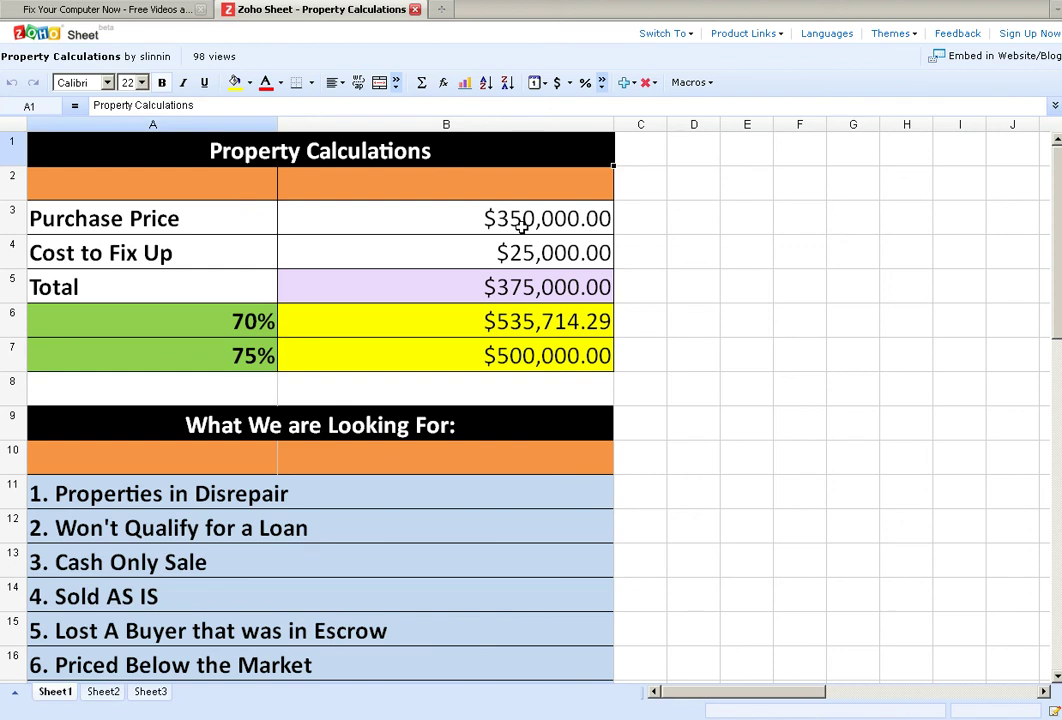
# Step: Replace the 350000 Purchase Price in B3 with 560000, bringing the total to $585,000
pyautogui.click(521, 225)
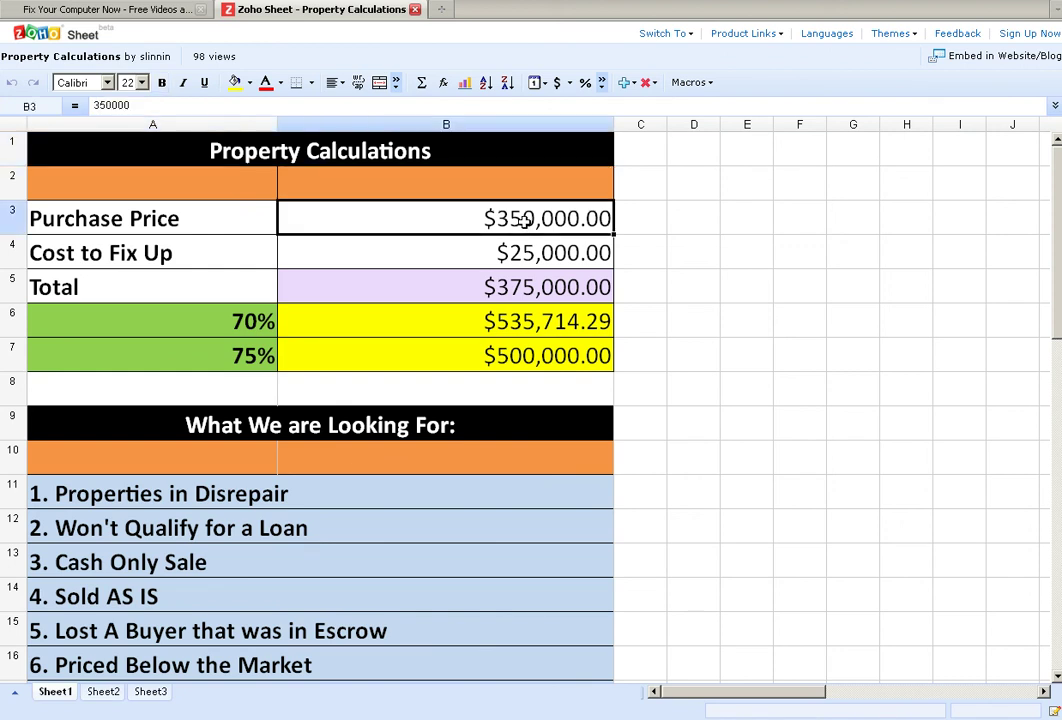
pyautogui.doubleClick(524, 221)
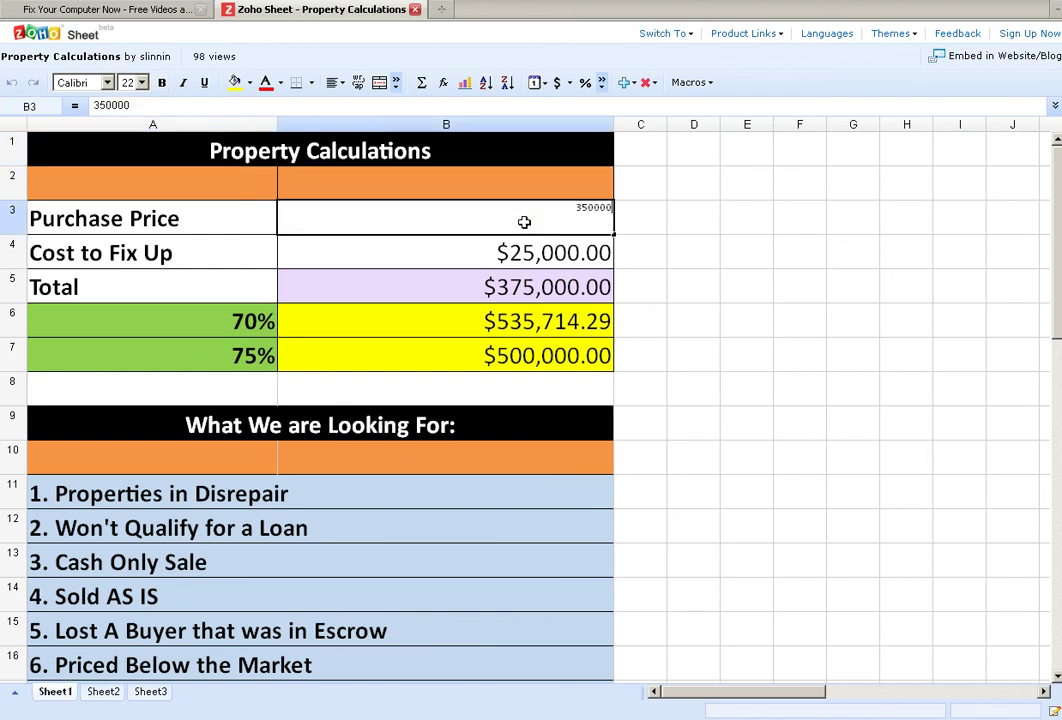
pyautogui.write('5600')
pyautogui.write('00')
pyautogui.press('Left')
pyautogui.press('Left')
pyautogui.press('Left')
pyautogui.press('BackSpace')
pyautogui.press('BackSpace')
pyautogui.press('BackSpace')
pyautogui.press('Delete')
pyautogui.press('Delete')
pyautogui.press('Delete')
pyautogui.press('Return')
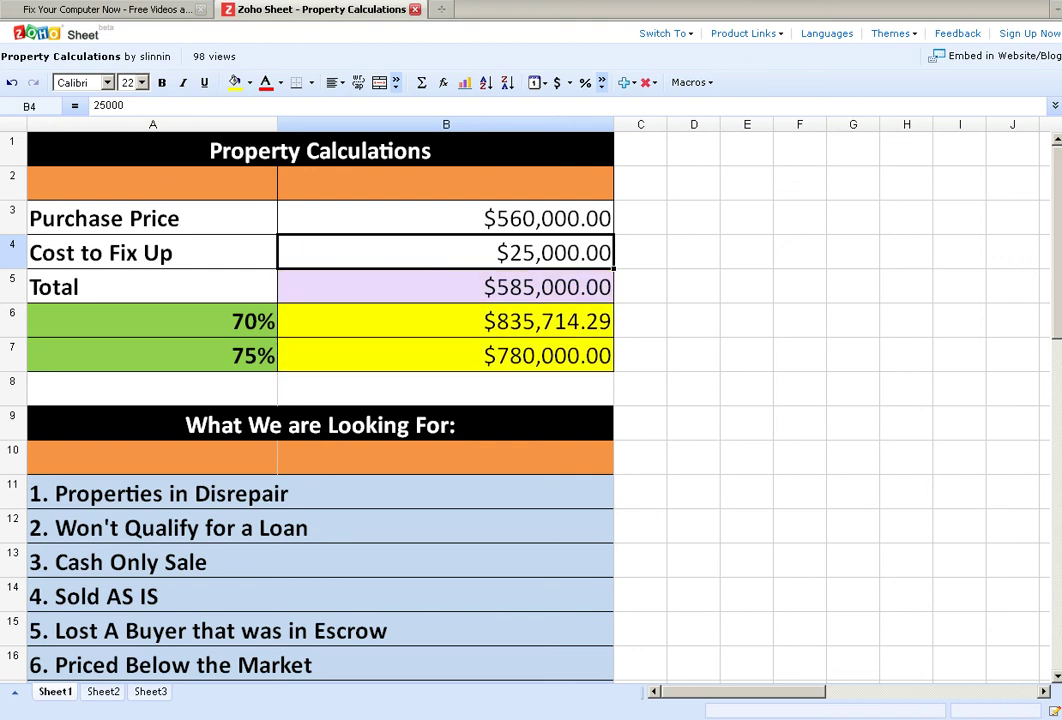
# Step: Close the accidental tab-strip menu and switch the browser to full-screen view
pyautogui.rightClick(609, 3)
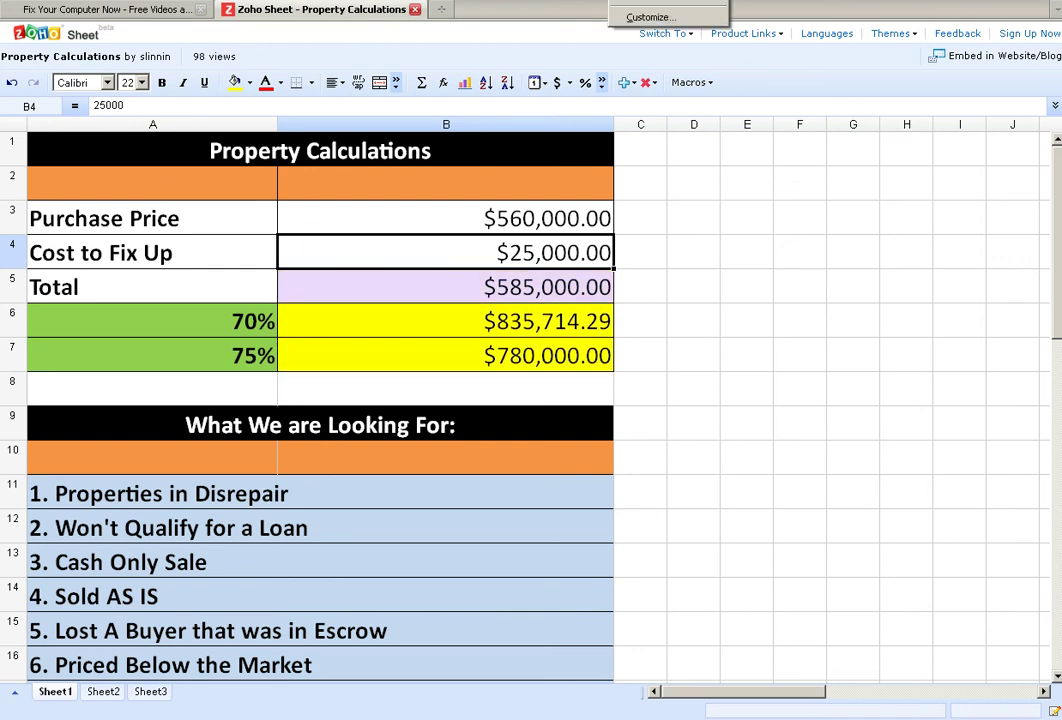
pyautogui.press('Escape')
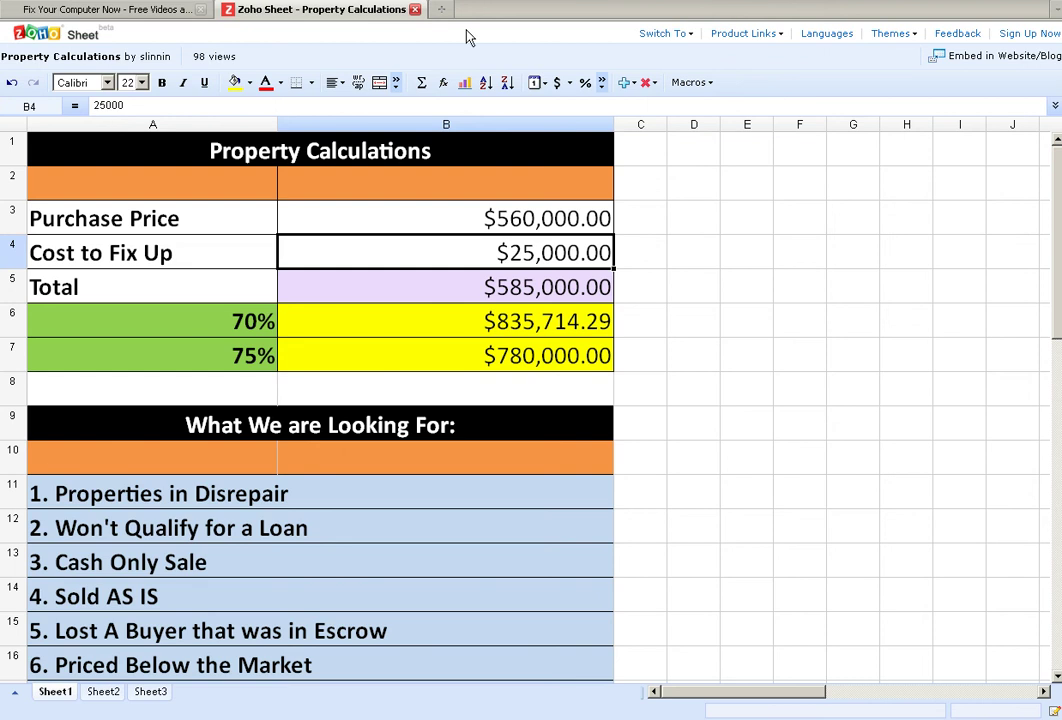
pyautogui.press('F11')
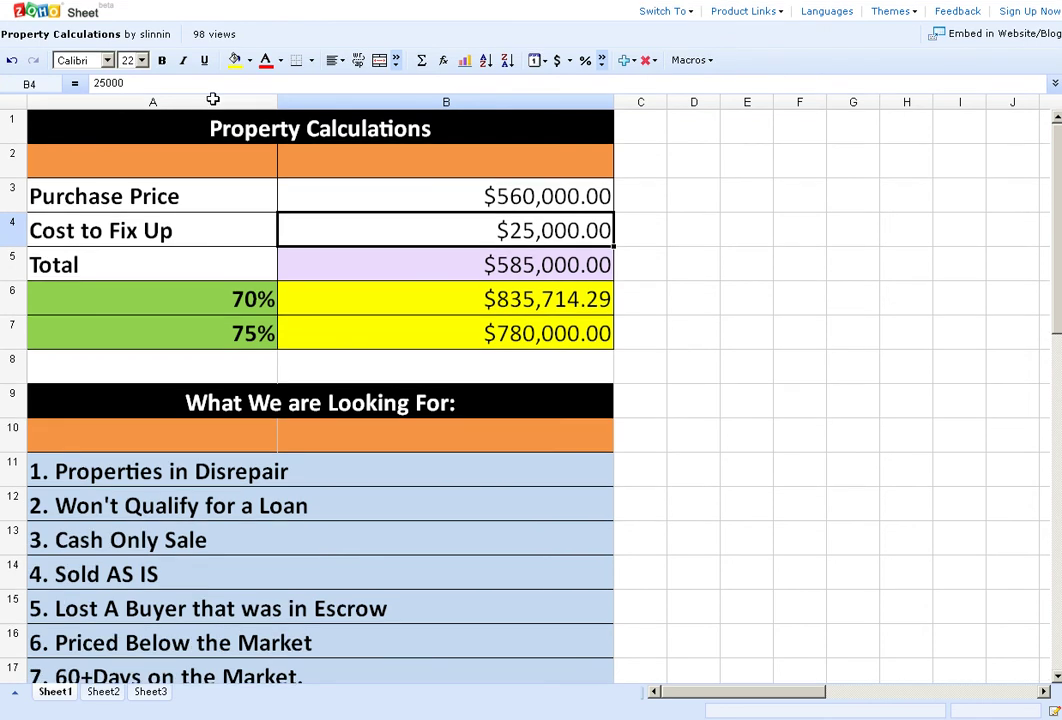